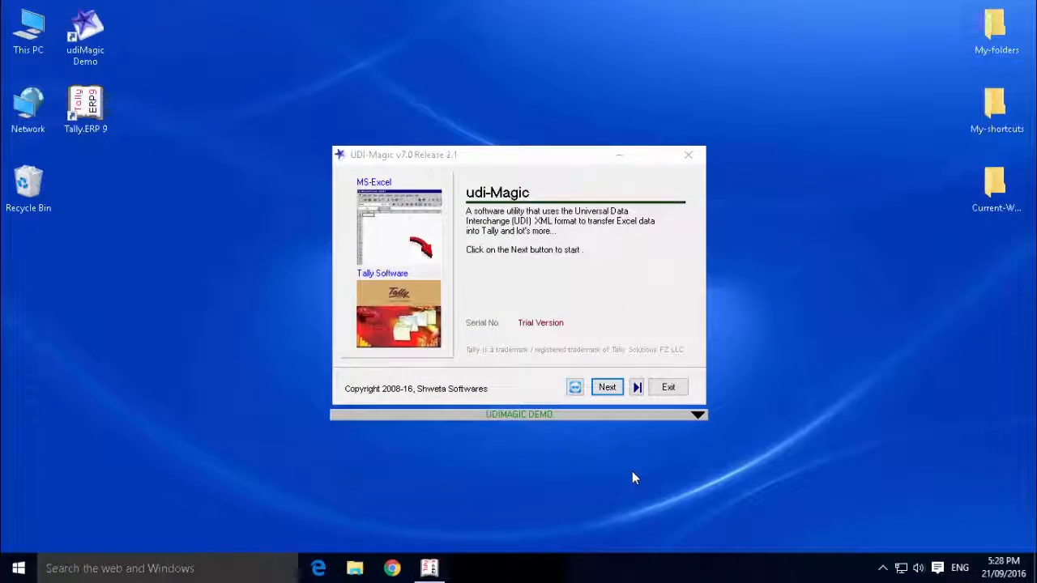
- Keep UDIMAGIC DEMO selected as the company in the Select Company panel
{"action": "left_click", "coordinate": [697, 417]}
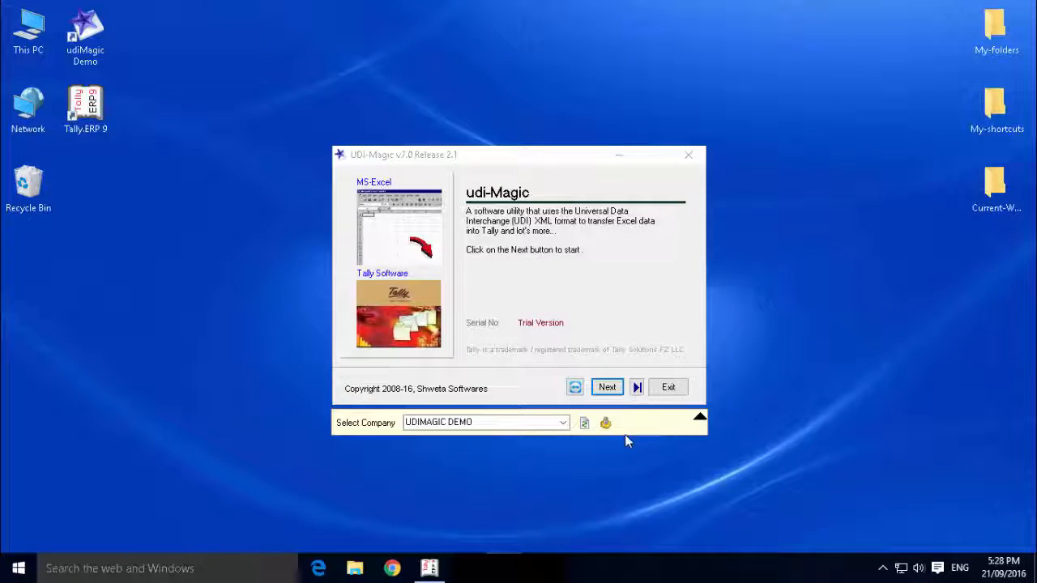
{"action": "left_click", "coordinate": [562, 424]}
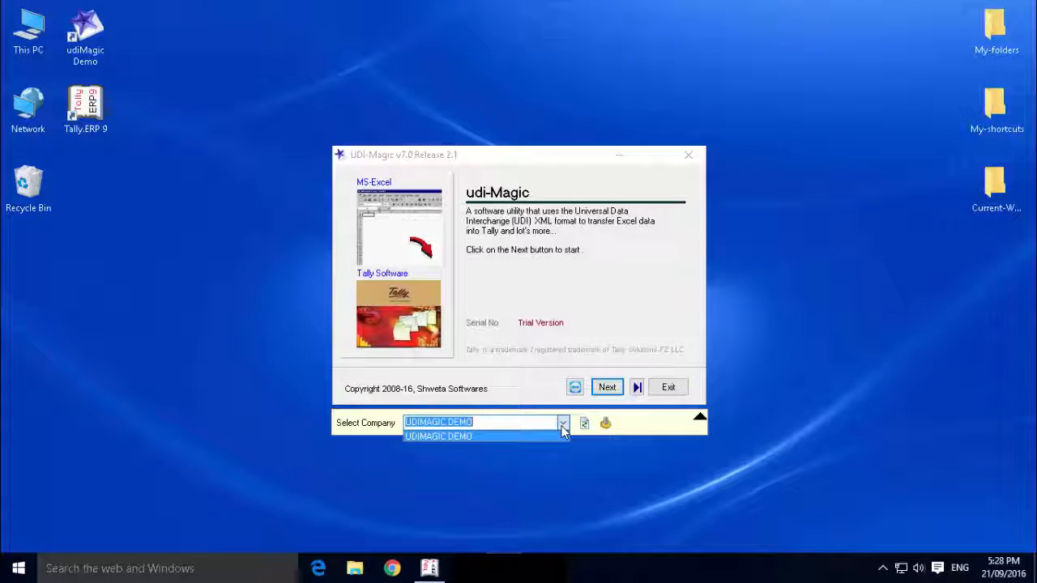
{"action": "left_click", "coordinate": [563, 429]}
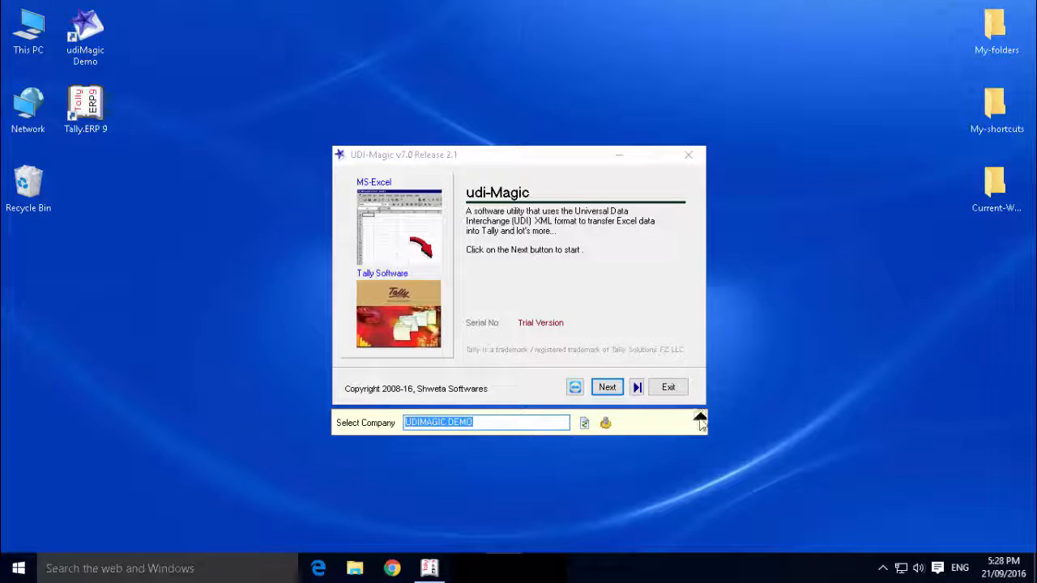
{"action": "left_click", "coordinate": [690, 420]}
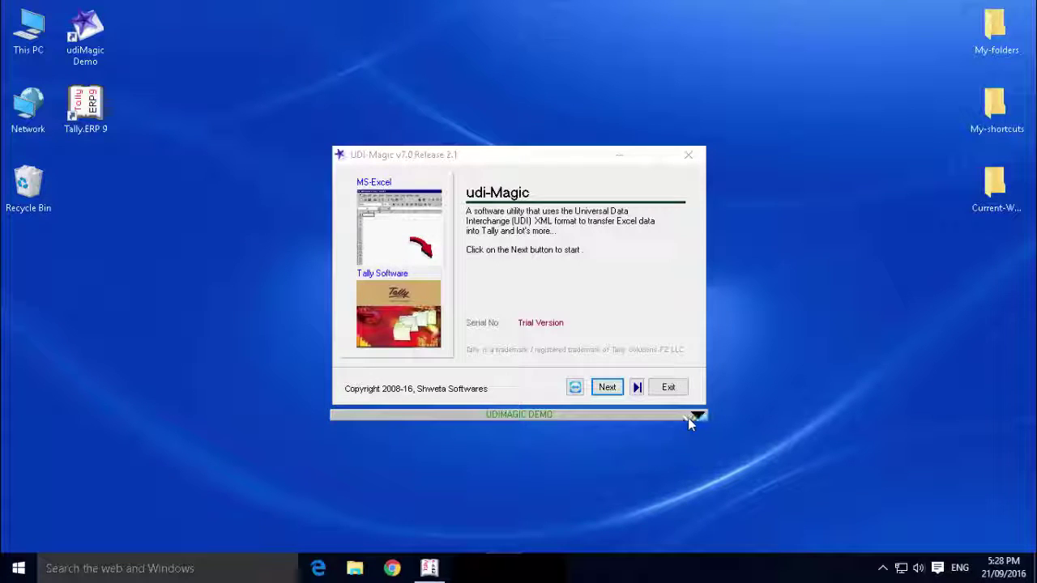
- Advance through Excel to Tally and Import data into Tally to reach the file picker
{"action": "left_click", "coordinate": [607, 387]}
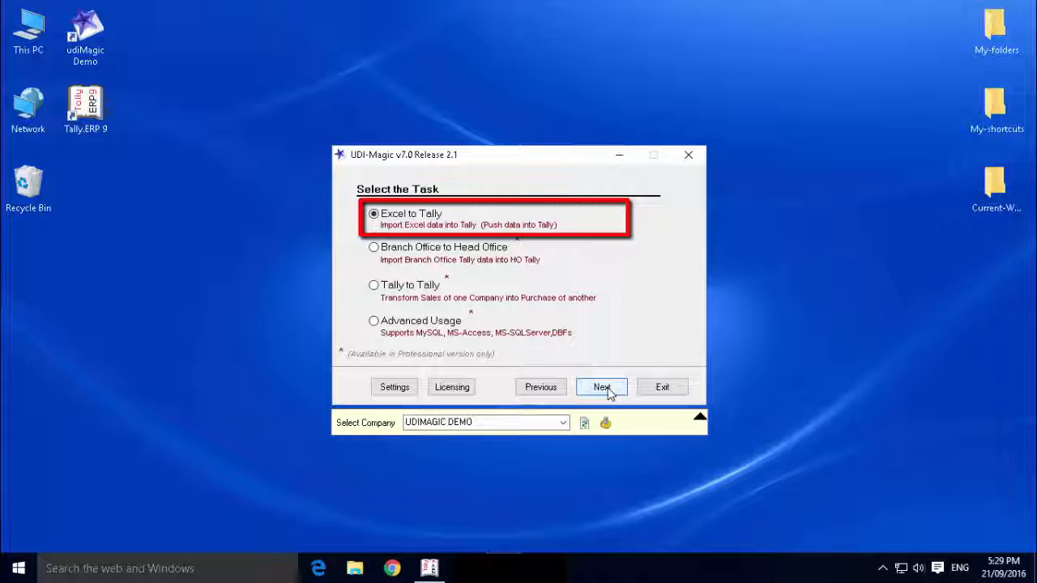
{"action": "left_click", "coordinate": [610, 389]}
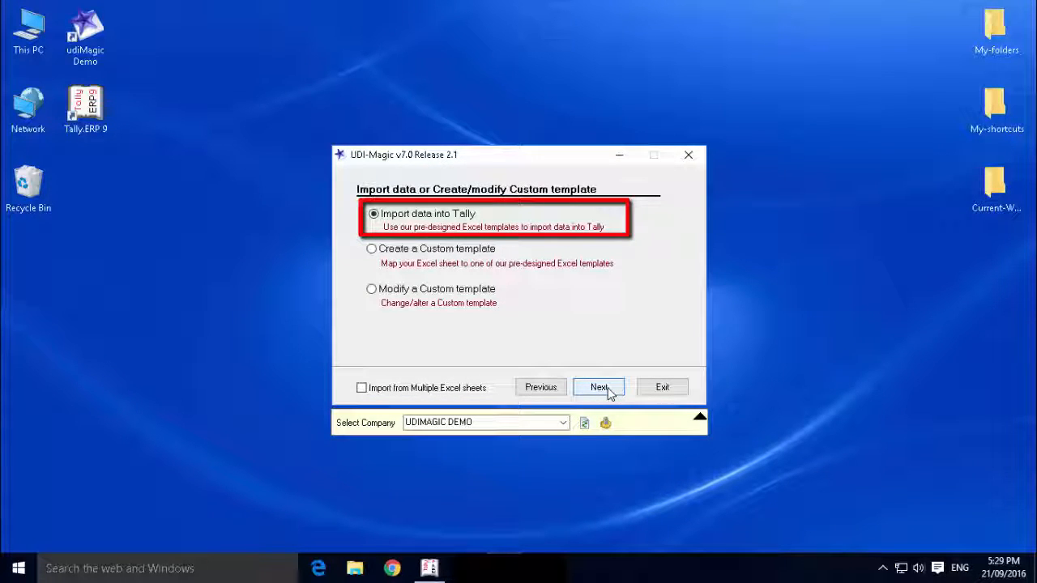
{"action": "left_click", "coordinate": [609, 389]}
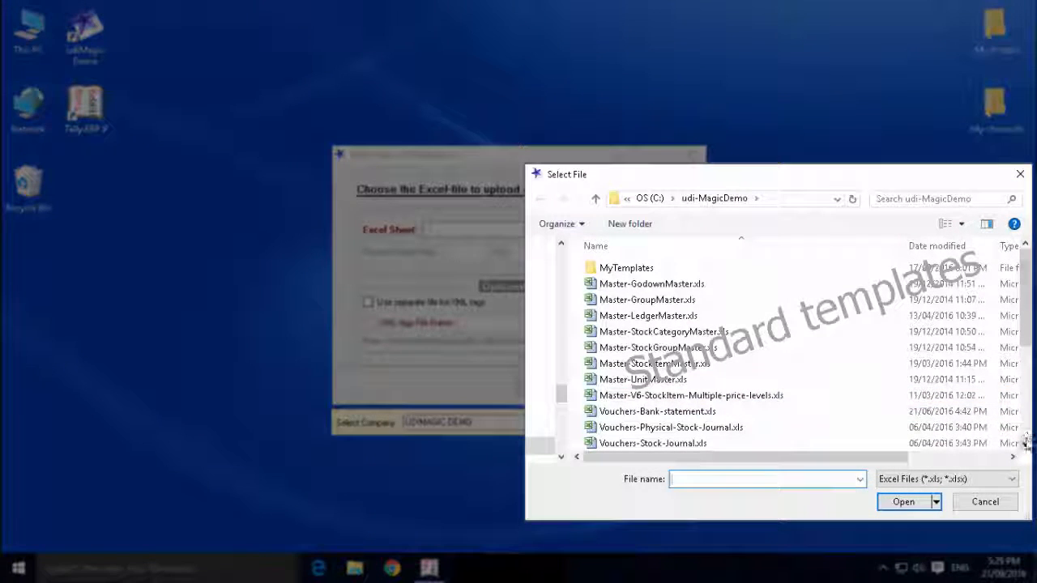
- Load Vouchers-V7-Sales-Purchase-Advanced.xls as the Excel sheet to upload
{"action": "left_click", "coordinate": [1025, 444]}
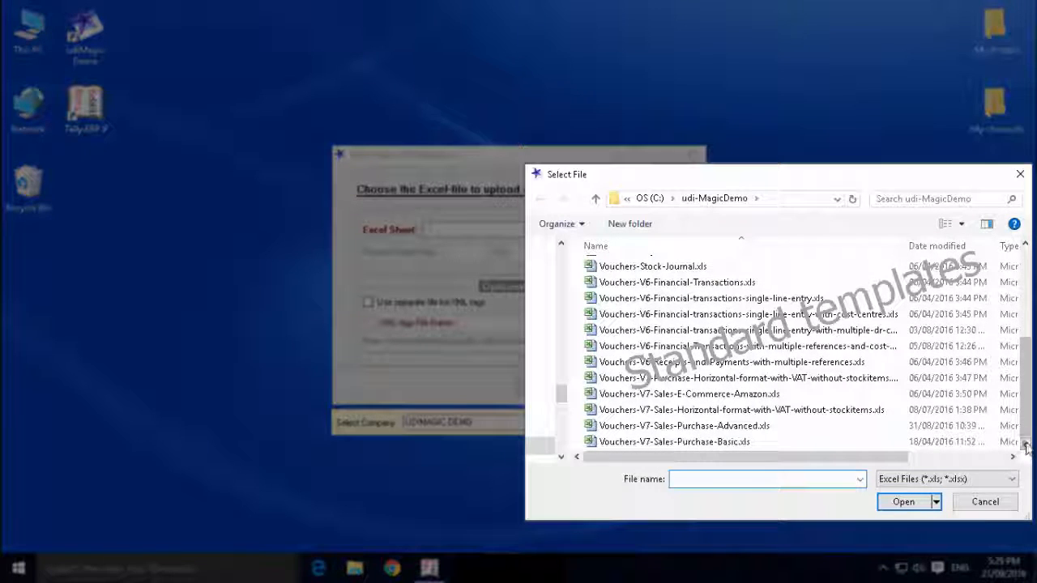
{"action": "left_click", "coordinate": [882, 430]}
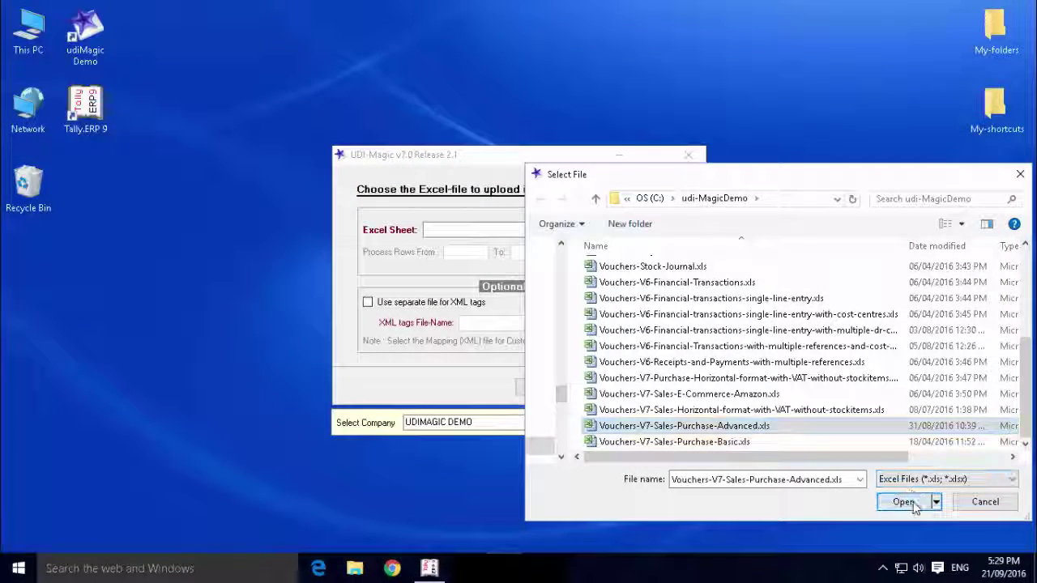
{"action": "left_click", "coordinate": [914, 506]}
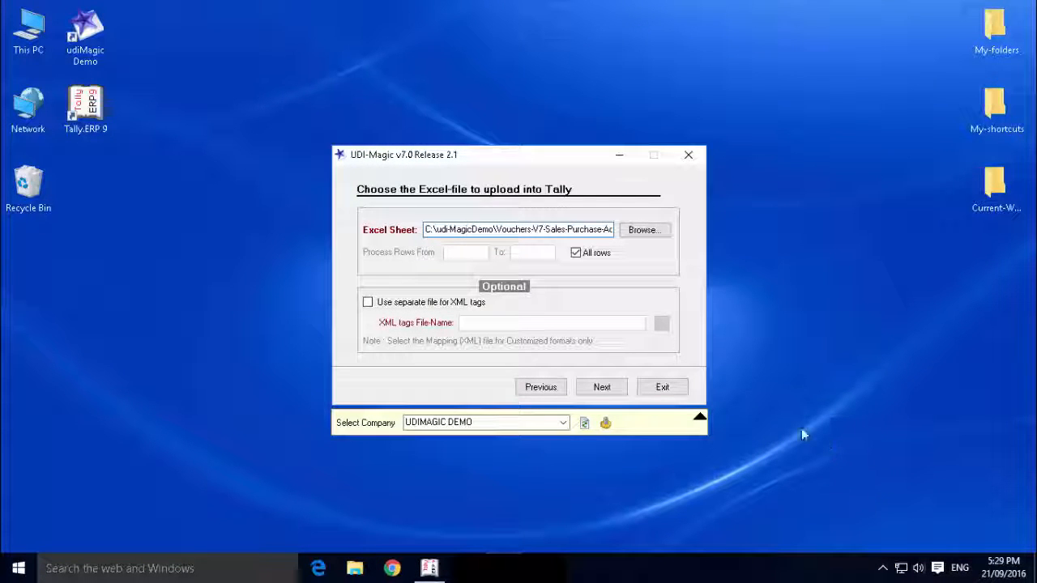
- Start the import into Tally with Debug Mode ticked, reading 10 records
{"action": "left_click", "coordinate": [611, 390]}
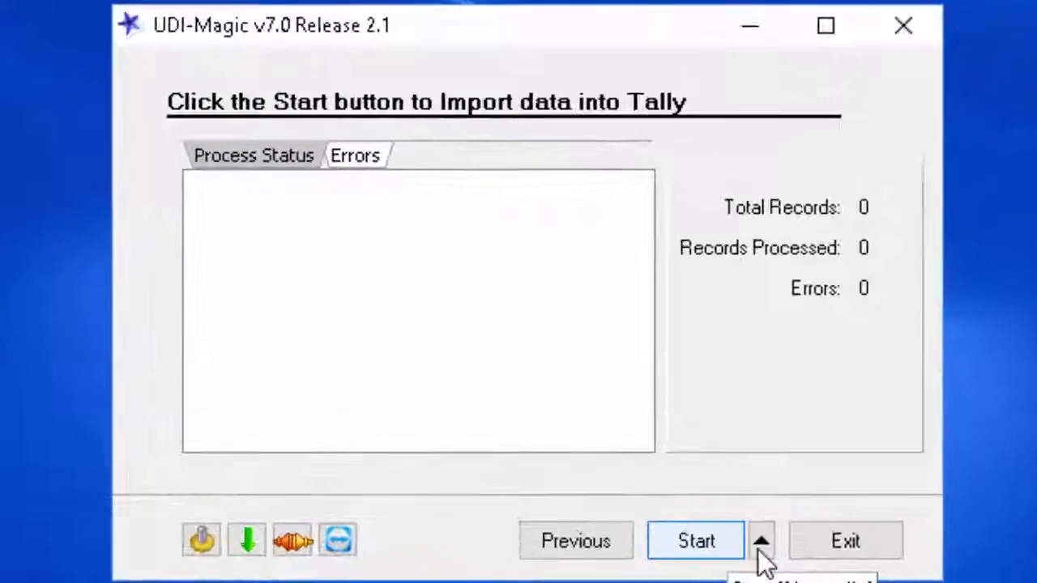
{"action": "left_click", "coordinate": [626, 391]}
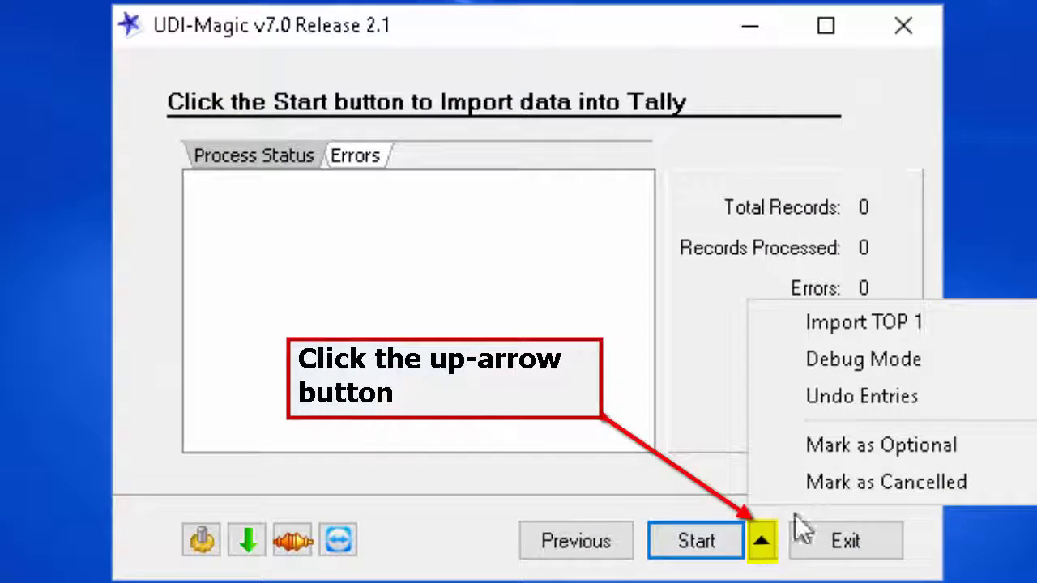
{"action": "left_click", "coordinate": [851, 365]}
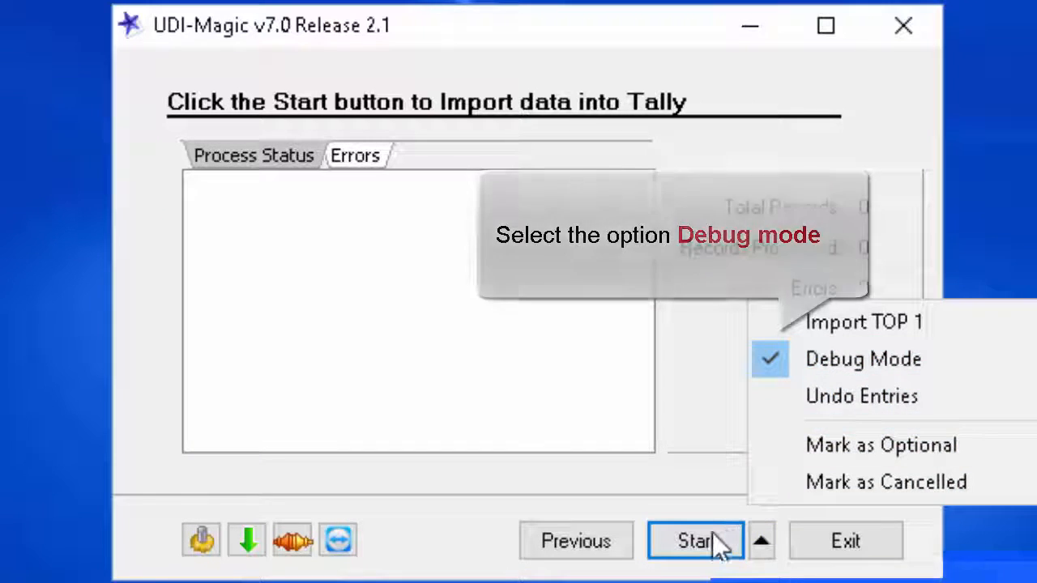
{"action": "left_click", "coordinate": [713, 544]}
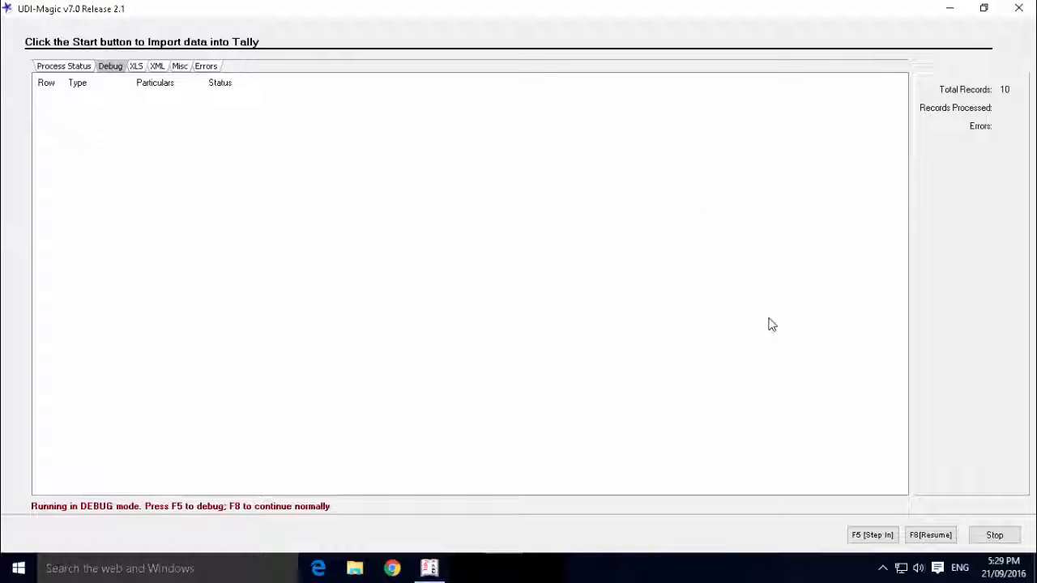
- Step in through two records with F5, then resume with F8 until 5 of 10 records are processed
{"action": "left_click", "coordinate": [866, 541]}
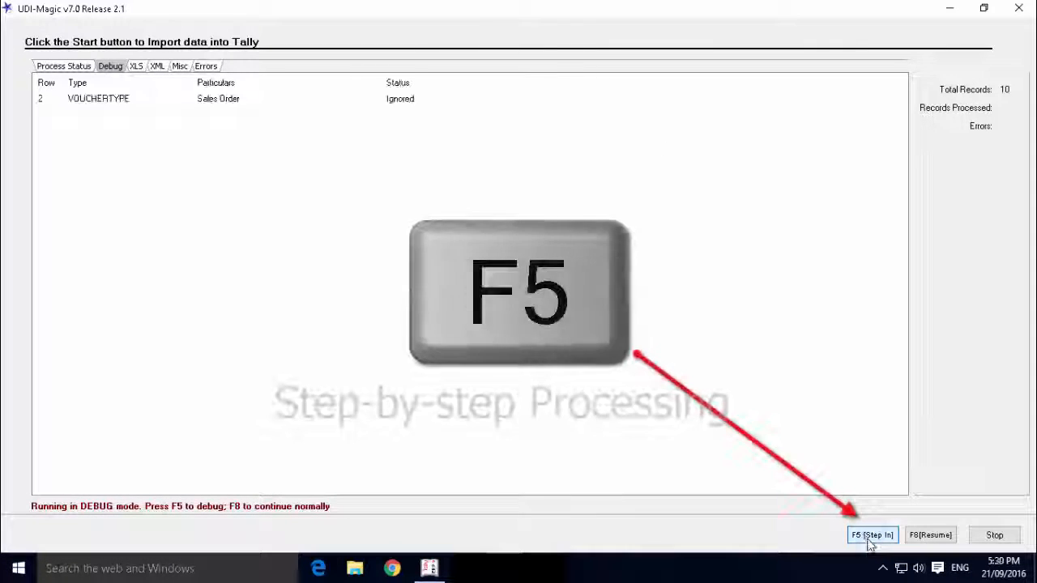
{"action": "left_click", "coordinate": [869, 540]}
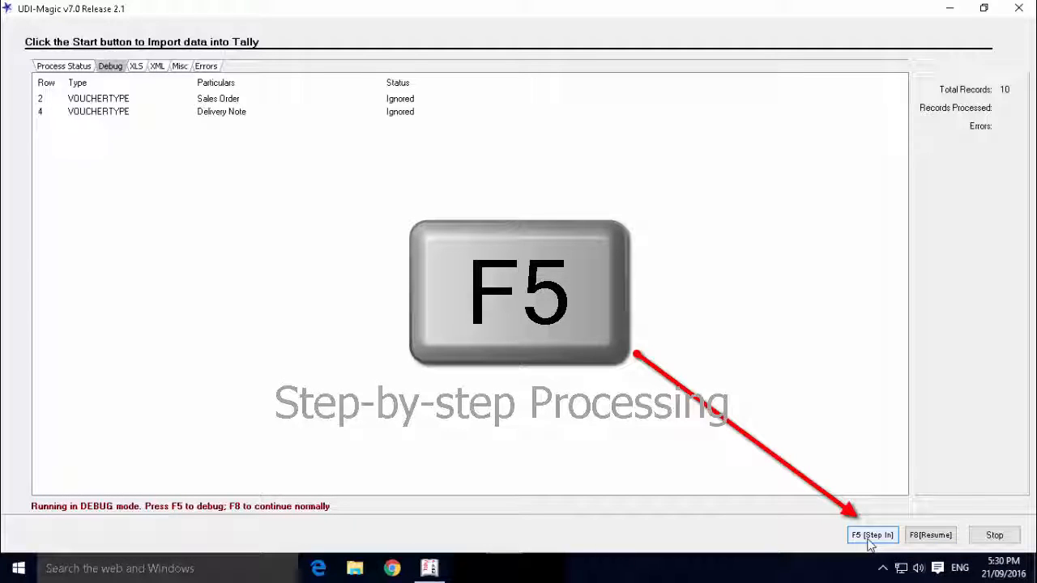
{"action": "left_click", "coordinate": [926, 541]}
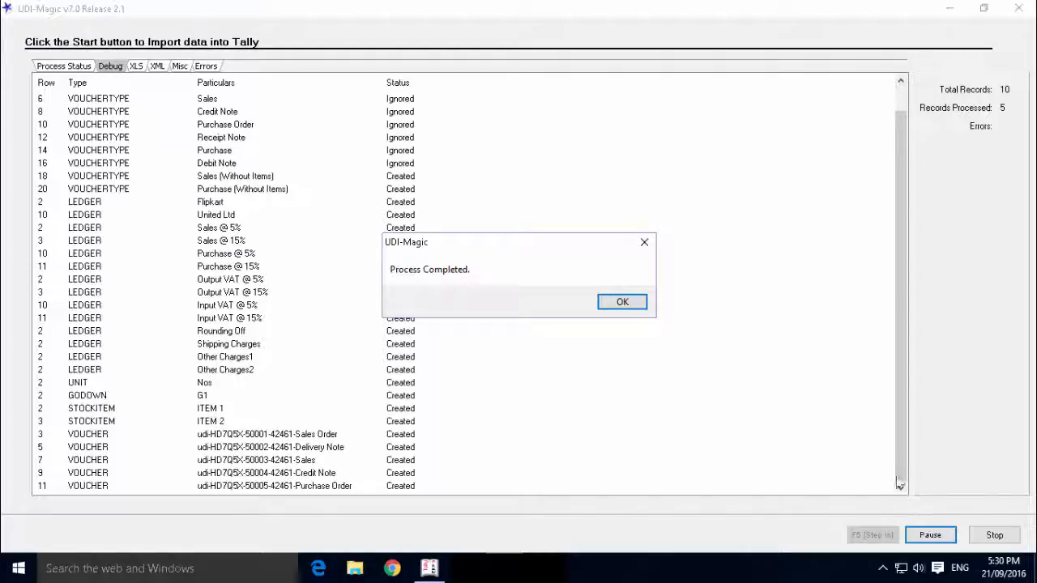
- Dismiss the Process Completed message to view the created ledgers, stock items and vouchers
{"action": "left_click", "coordinate": [622, 302]}
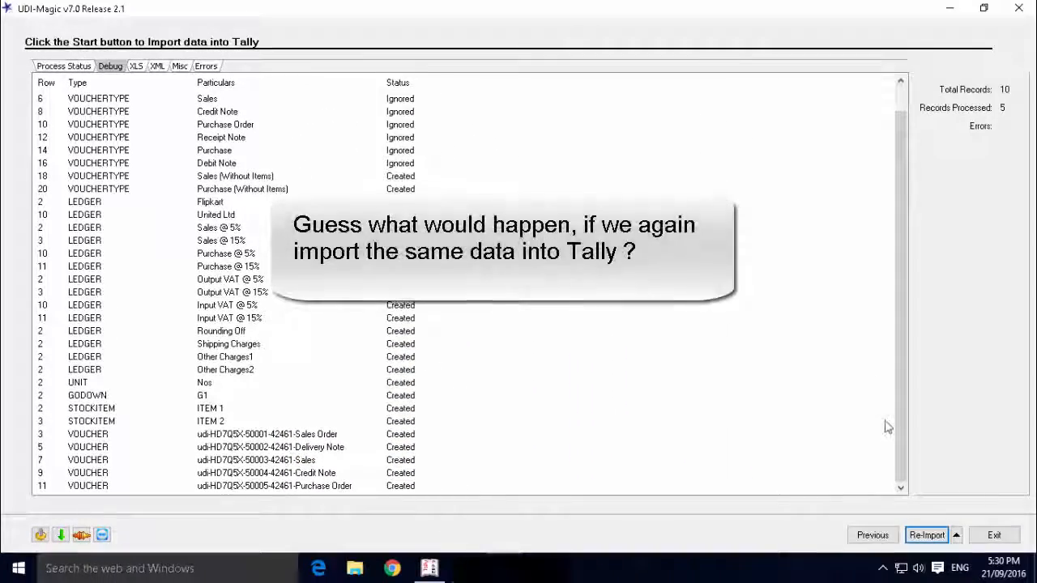
- Re-import the same data with Debug Mode ticked, giving Ignored masters and five Altered vouchers
{"action": "left_click", "coordinate": [957, 536]}
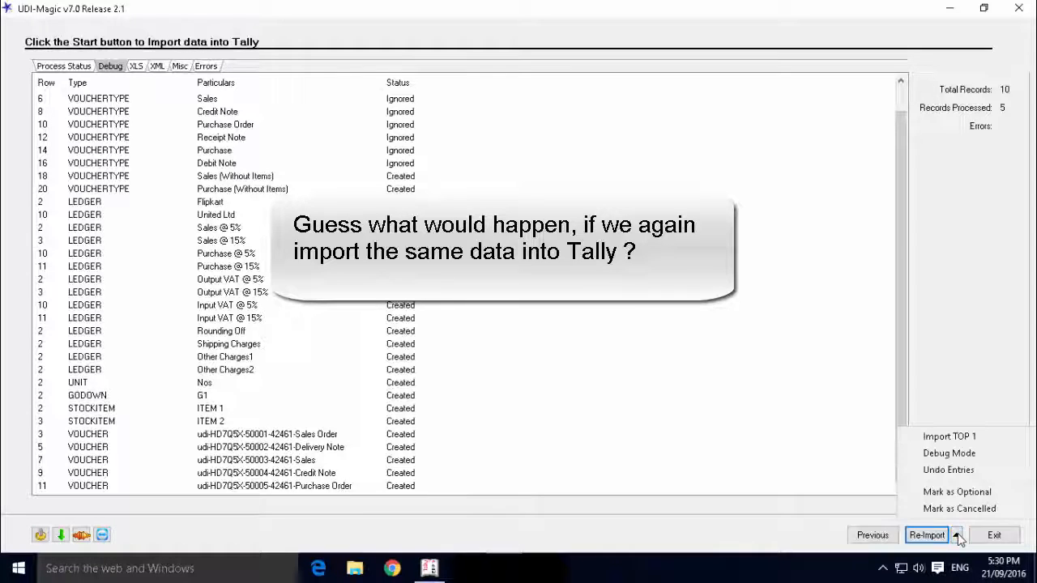
{"action": "left_click", "coordinate": [961, 457]}
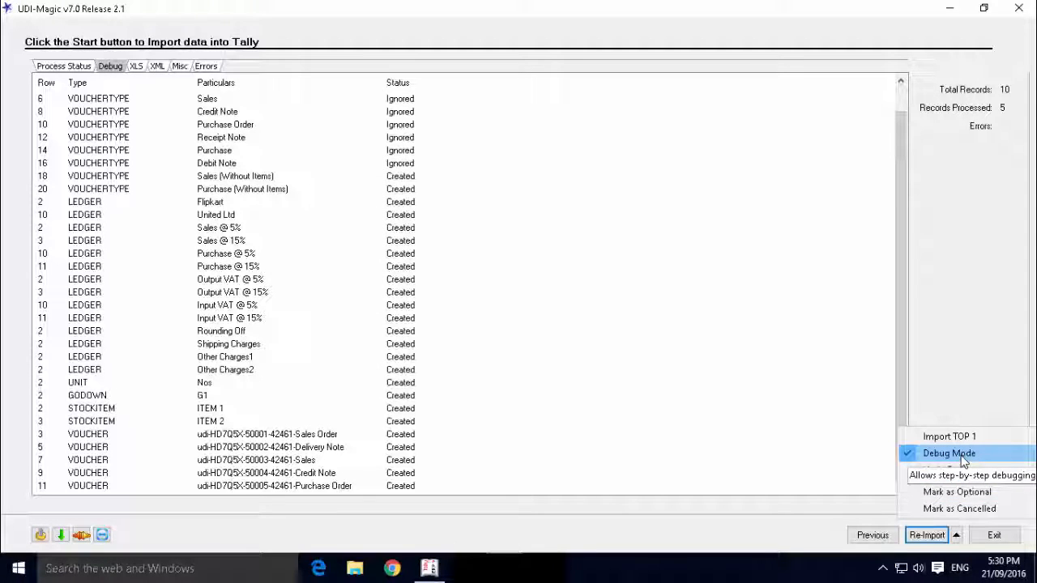
{"action": "left_click", "coordinate": [926, 536]}
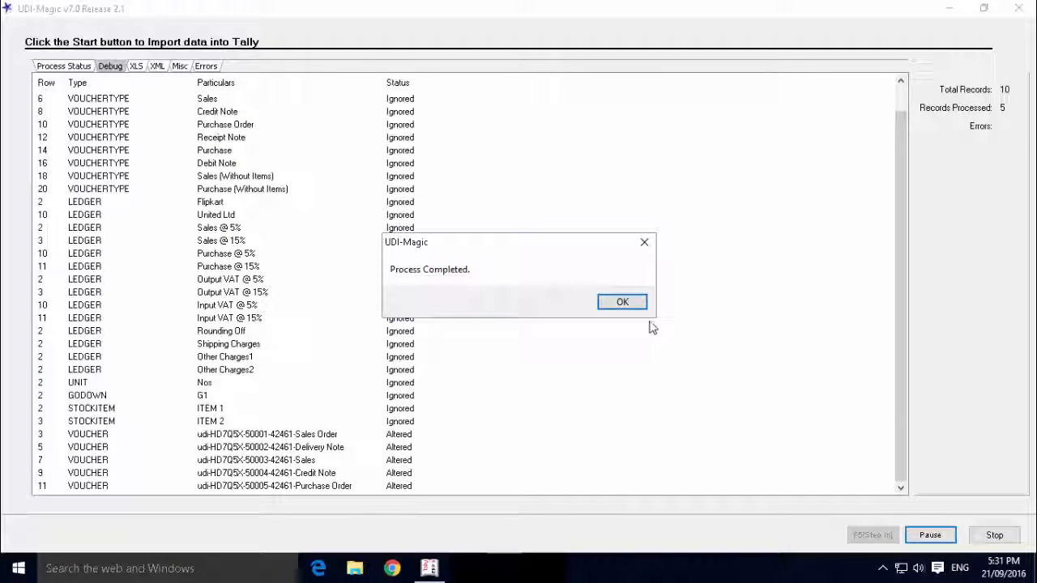
- Dismiss the Process Completed message to view the Ignored masters and Altered voucher rows
{"action": "left_click", "coordinate": [623, 301]}
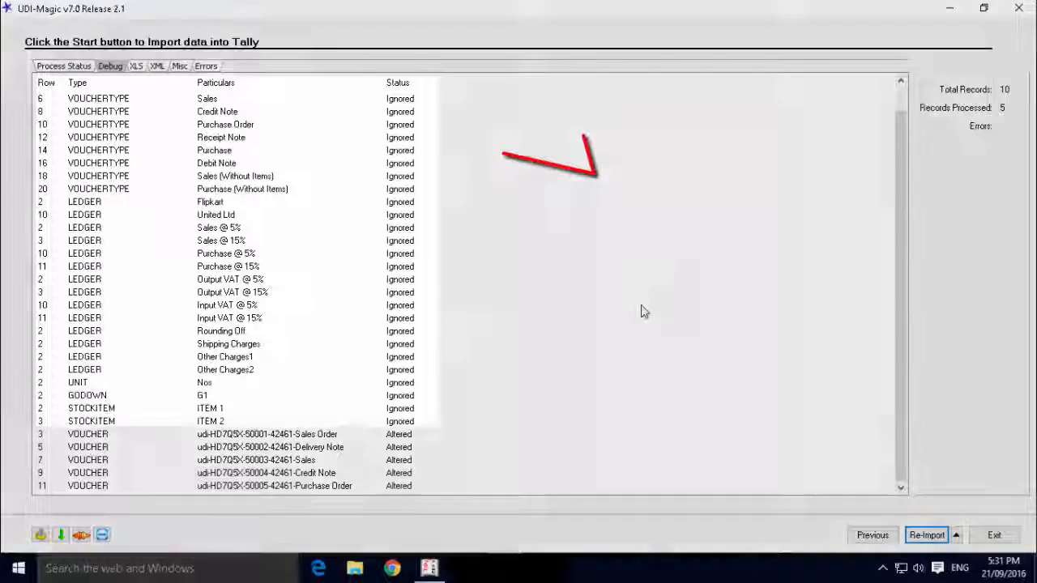